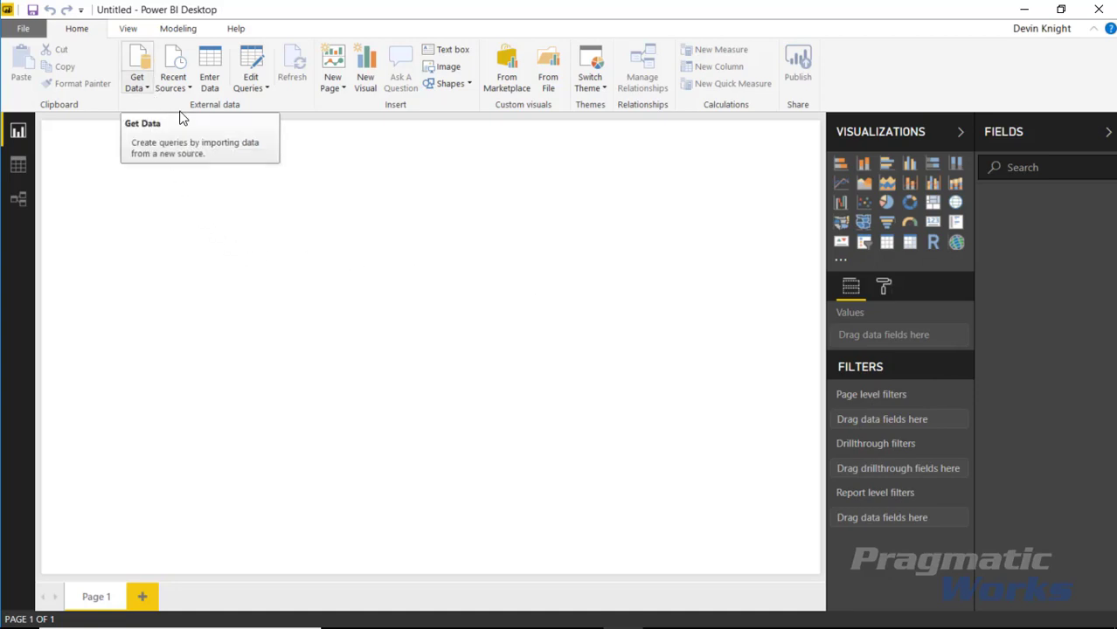
Step: Open the Stock Prices Trends.xlsx workbook through Get Data > Excel
click(145, 94)
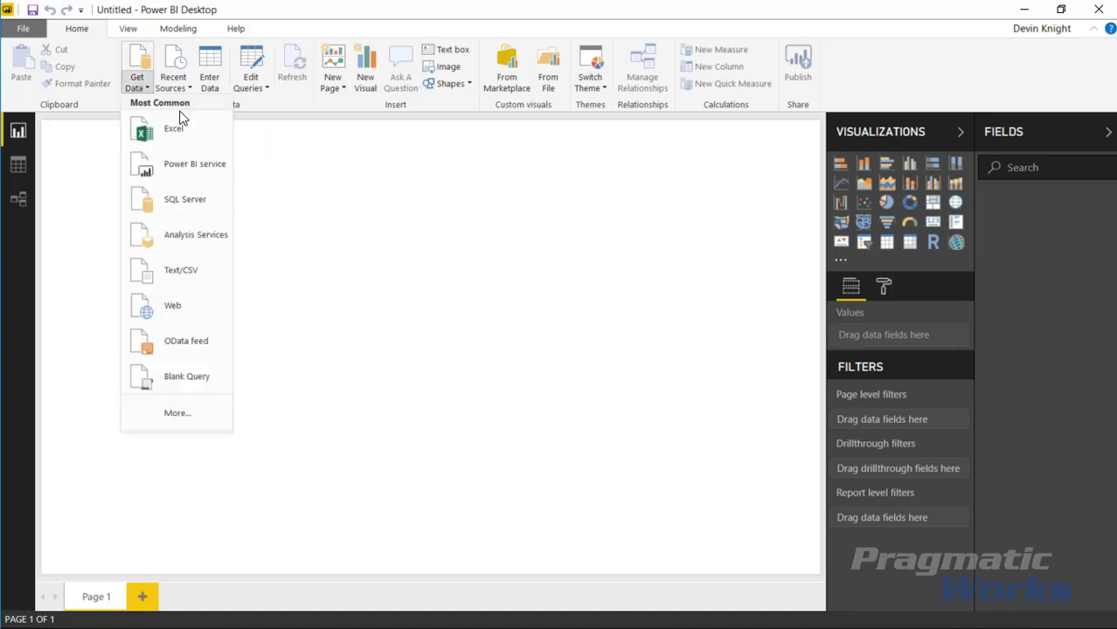
click(145, 95)
click(145, 95)
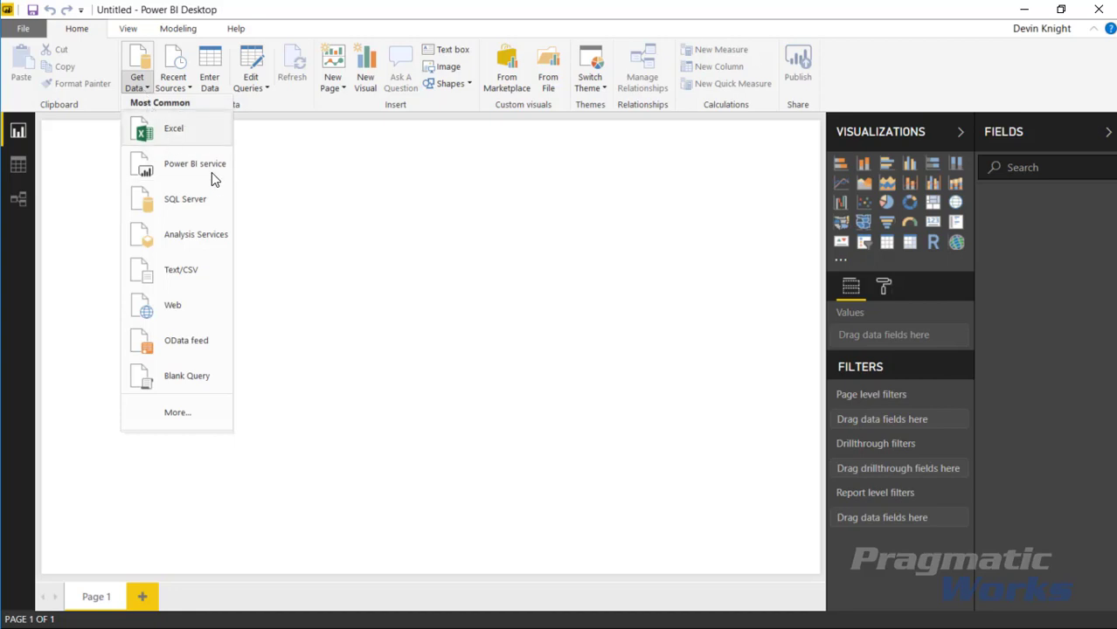
click(173, 131)
click(194, 121)
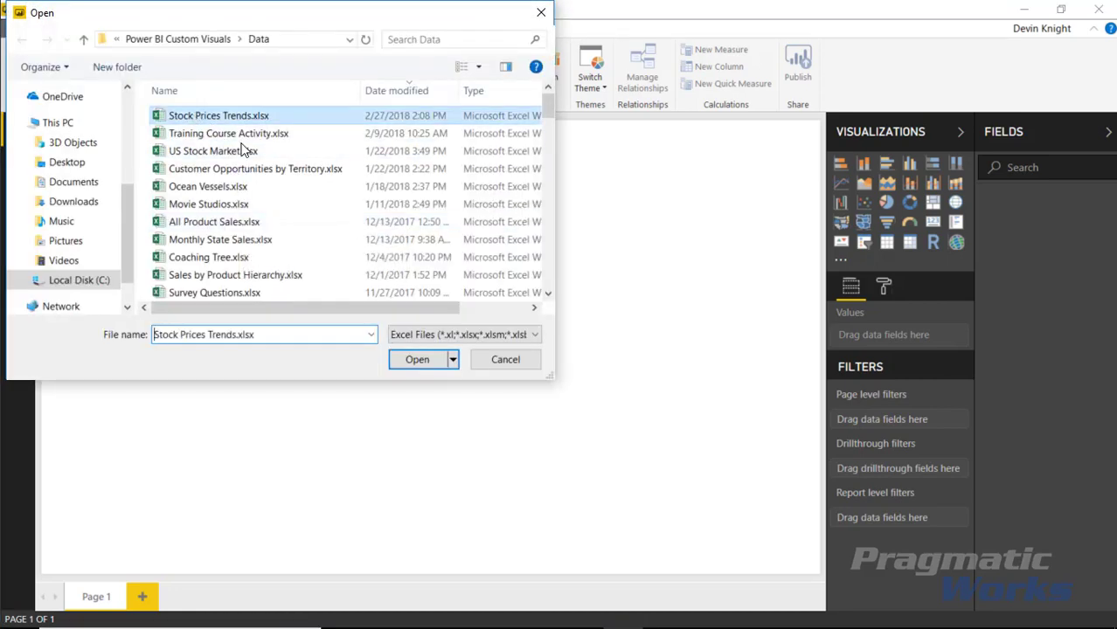
click(409, 360)
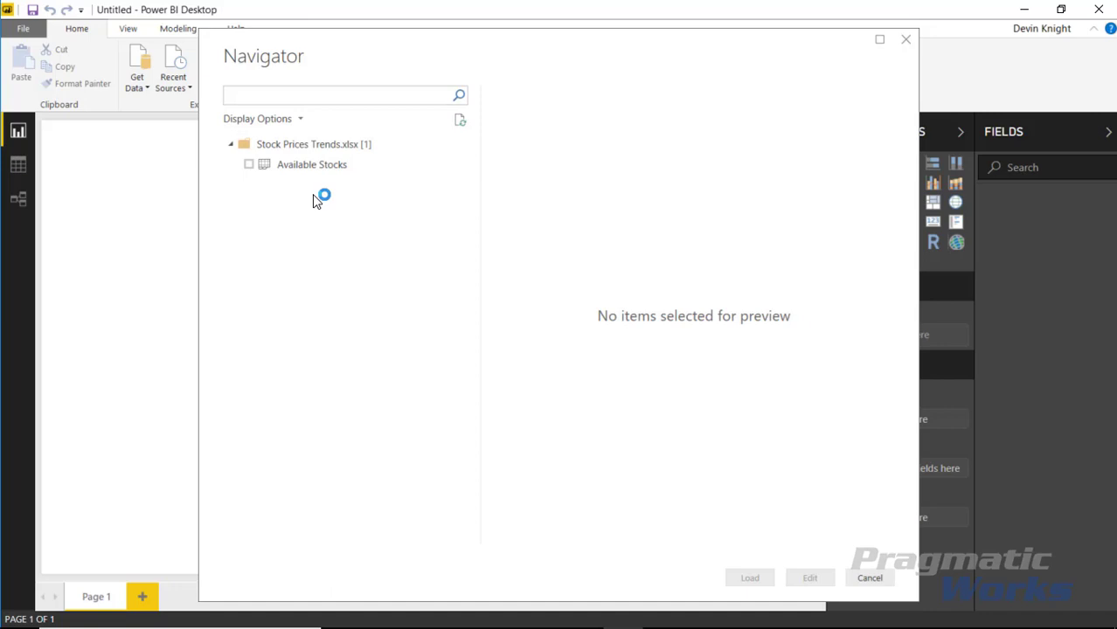
Step: Check the Available Stocks table, review its preview columns, and load it
click(249, 166)
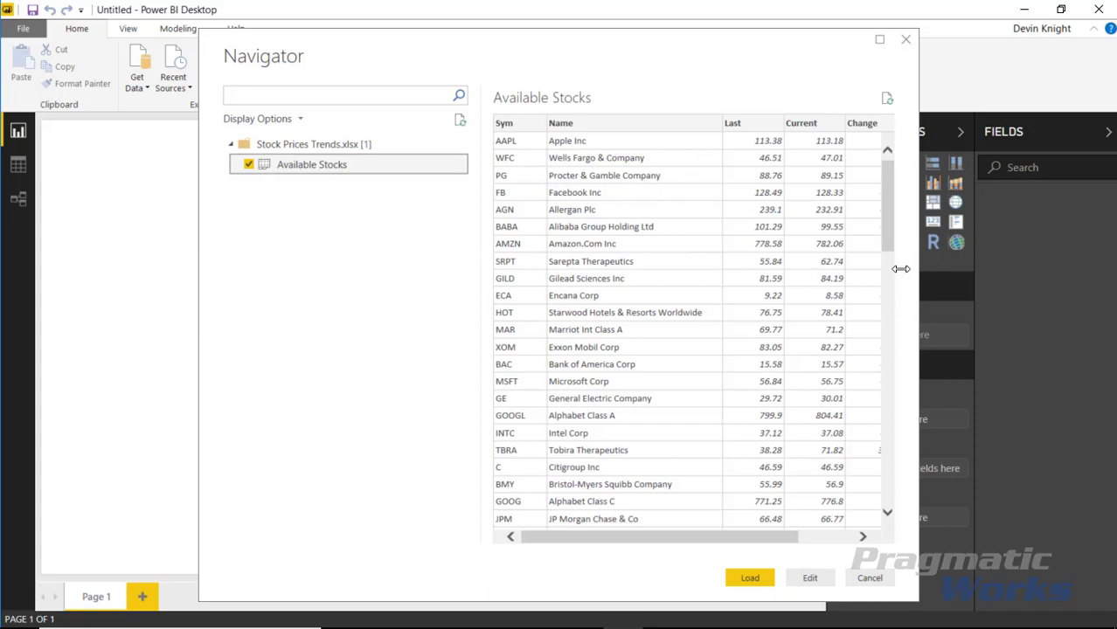
drag(778, 540, 831, 540)
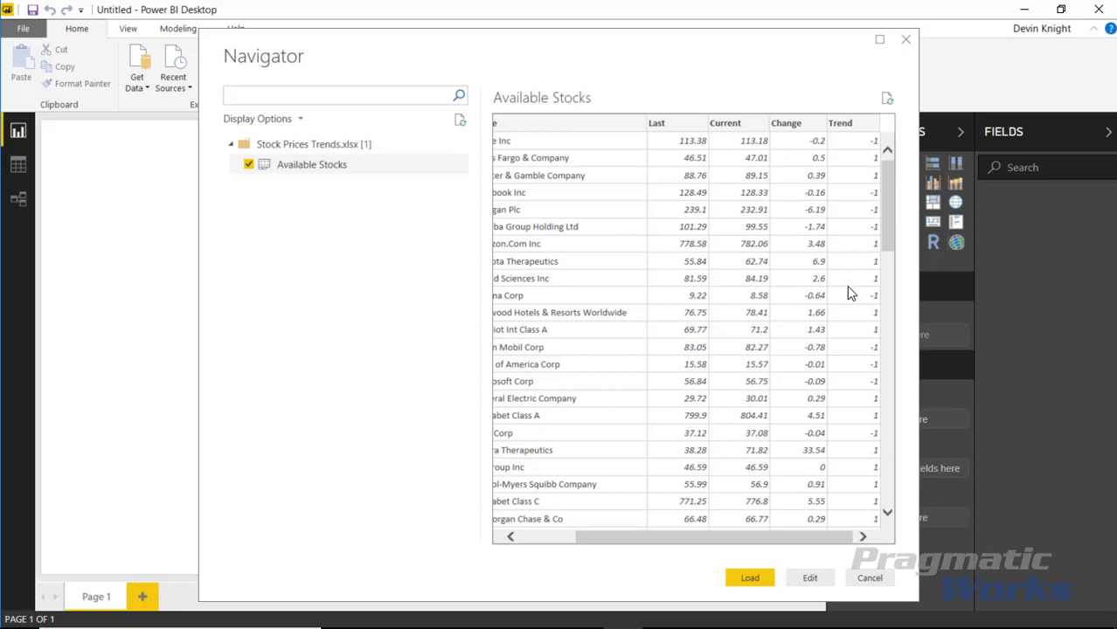
click(750, 579)
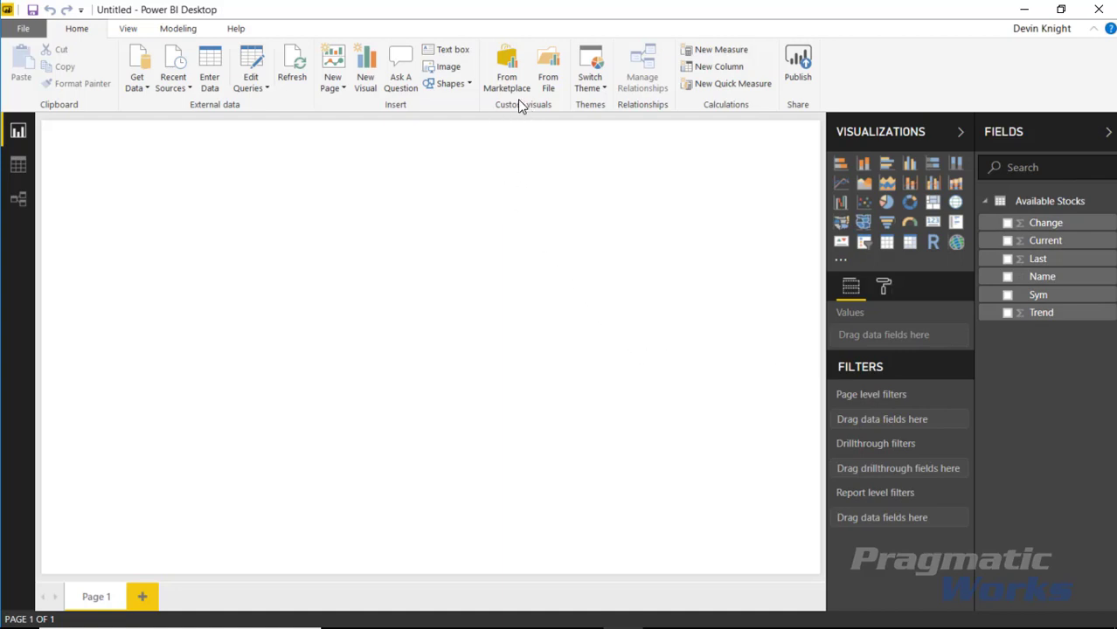
Step: Search the marketplace for 'KPI Ticker' and add the MAQ Software visual to the report
click(505, 77)
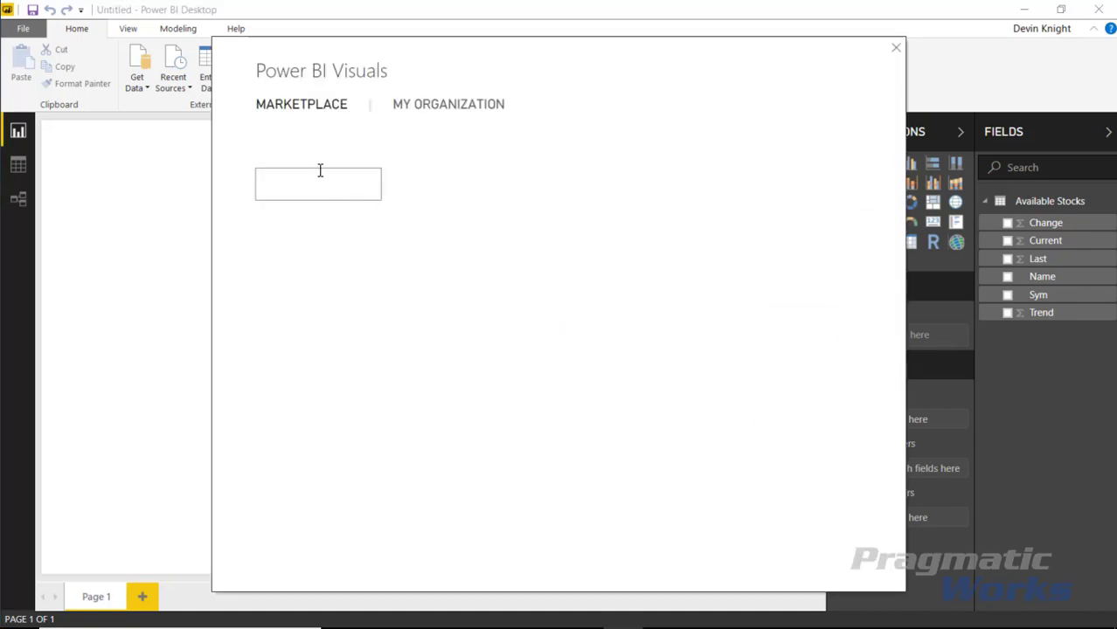
click(322, 193)
text(KPI)
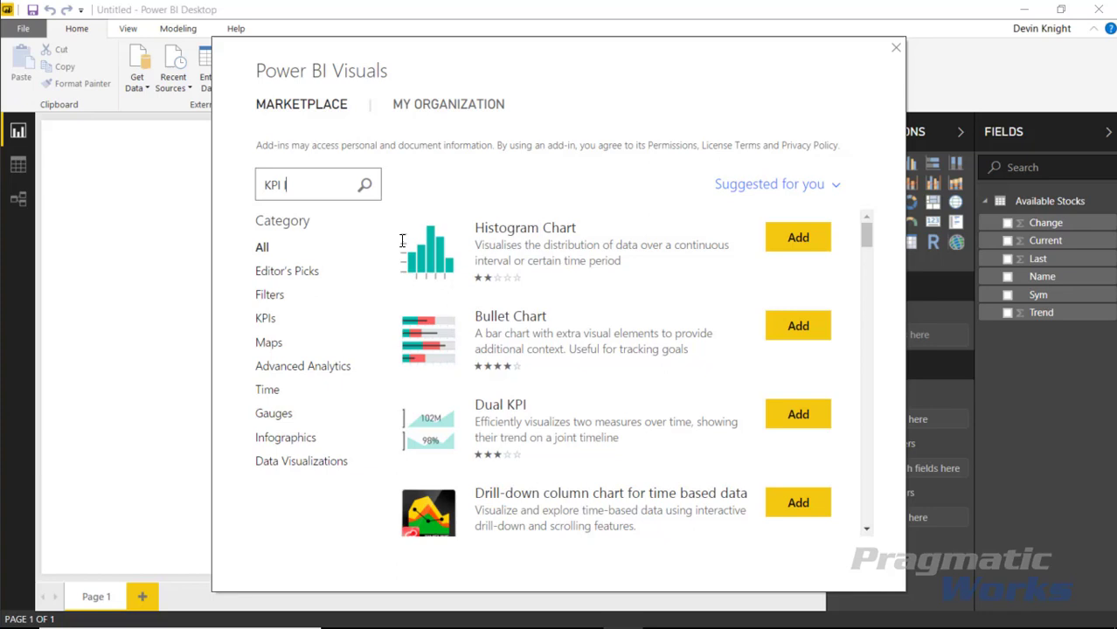
text( Ticker)
key(Return)
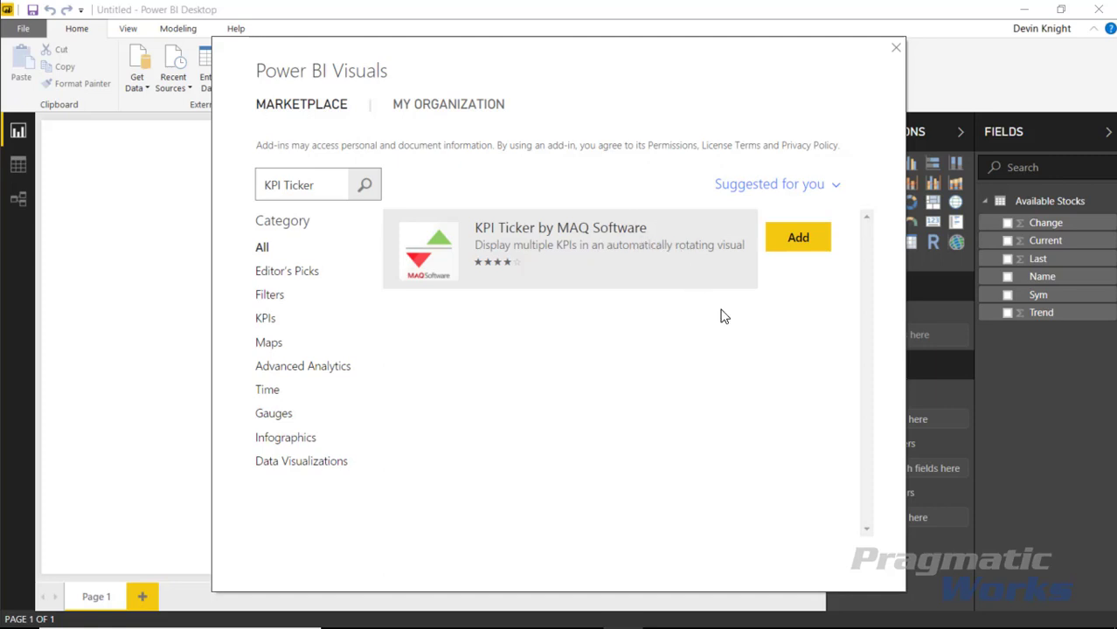
click(801, 245)
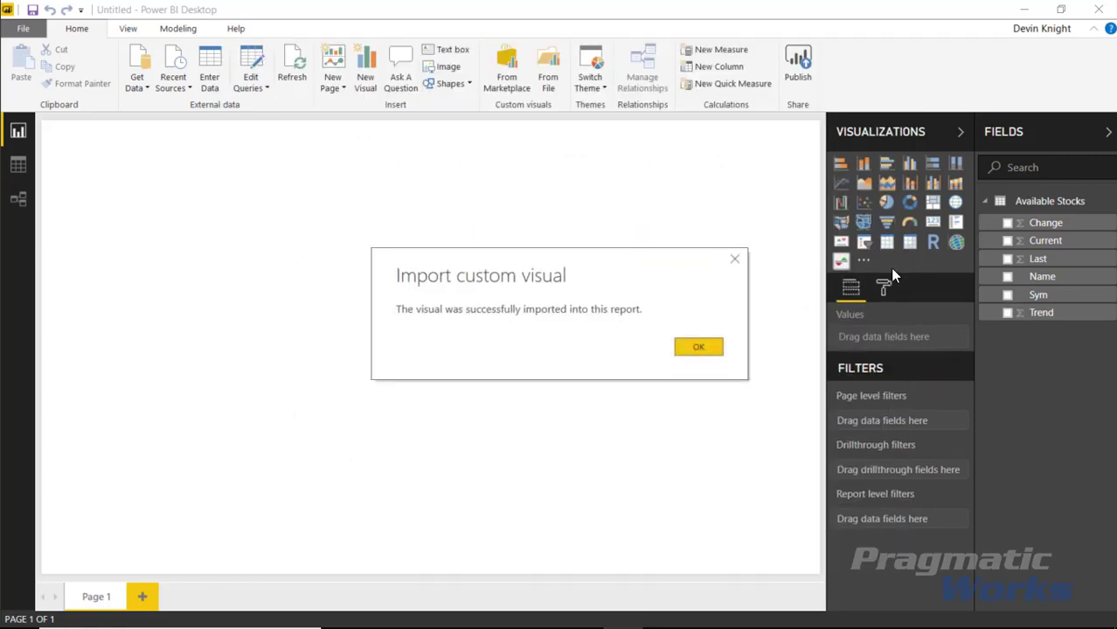
click(691, 348)
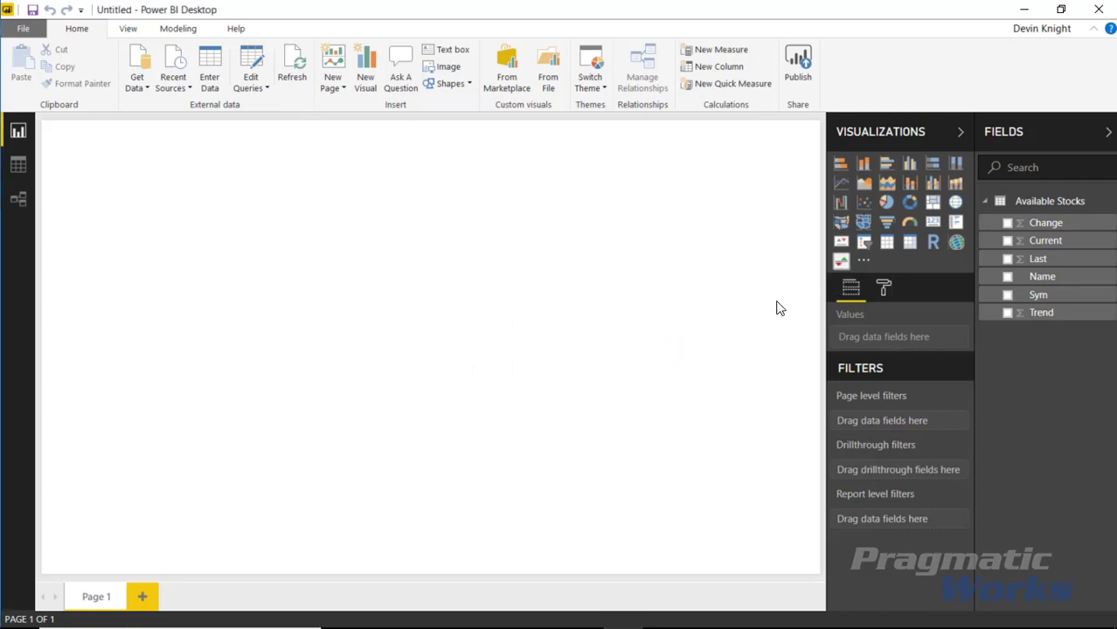
Step: Place a full-width KPI Ticker using Name, Current, Last and Trend as KPI name, current value, last value and status
click(840, 261)
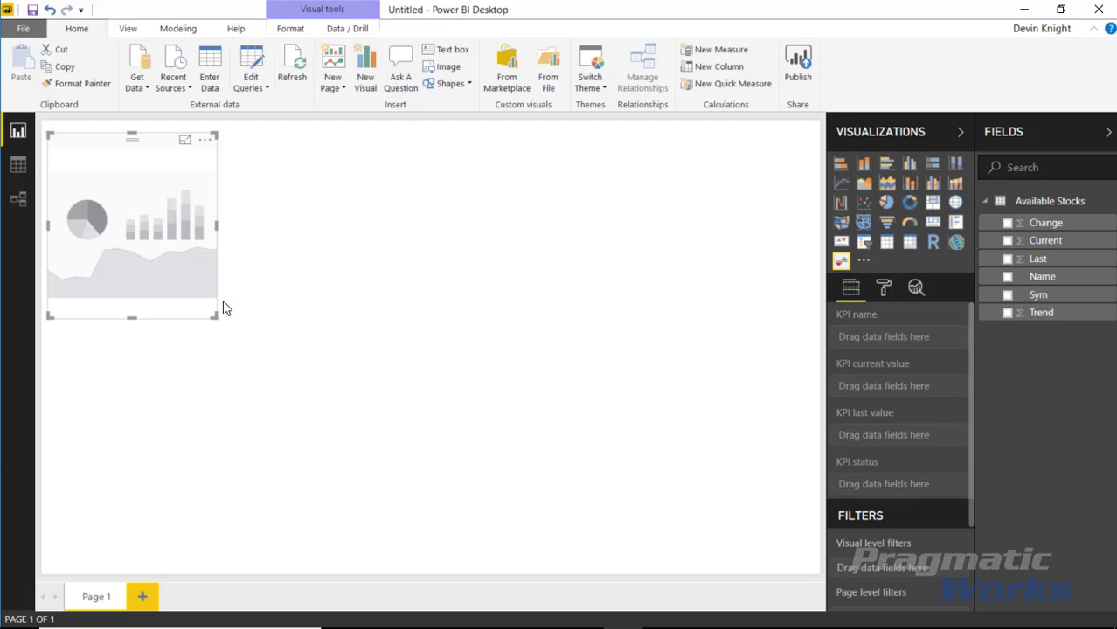
drag(217, 317, 826, 282)
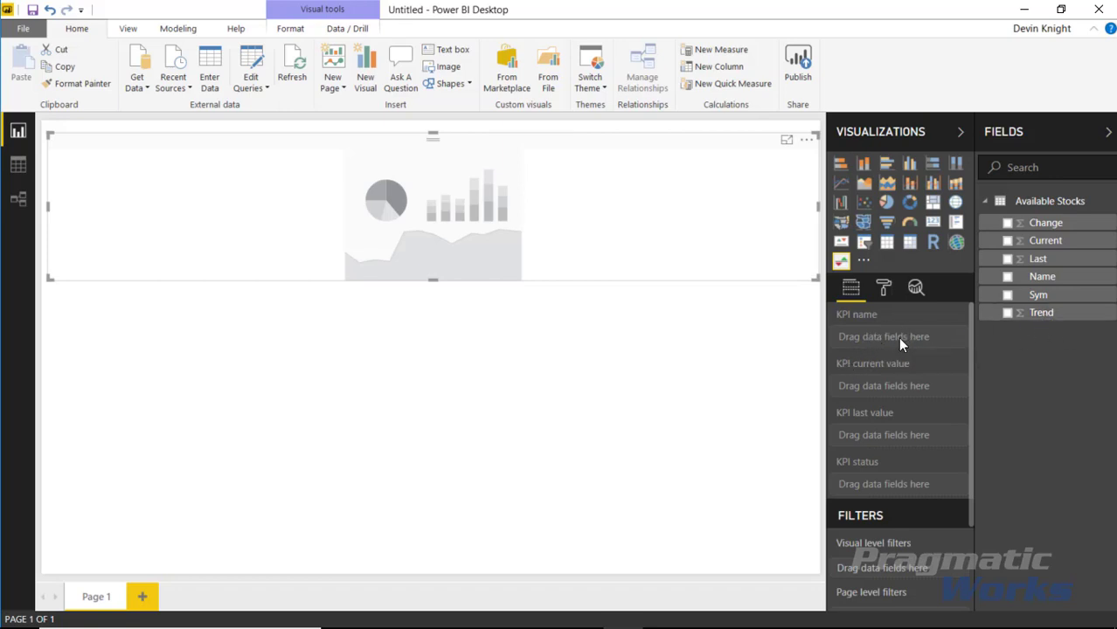
drag(1044, 278, 900, 338)
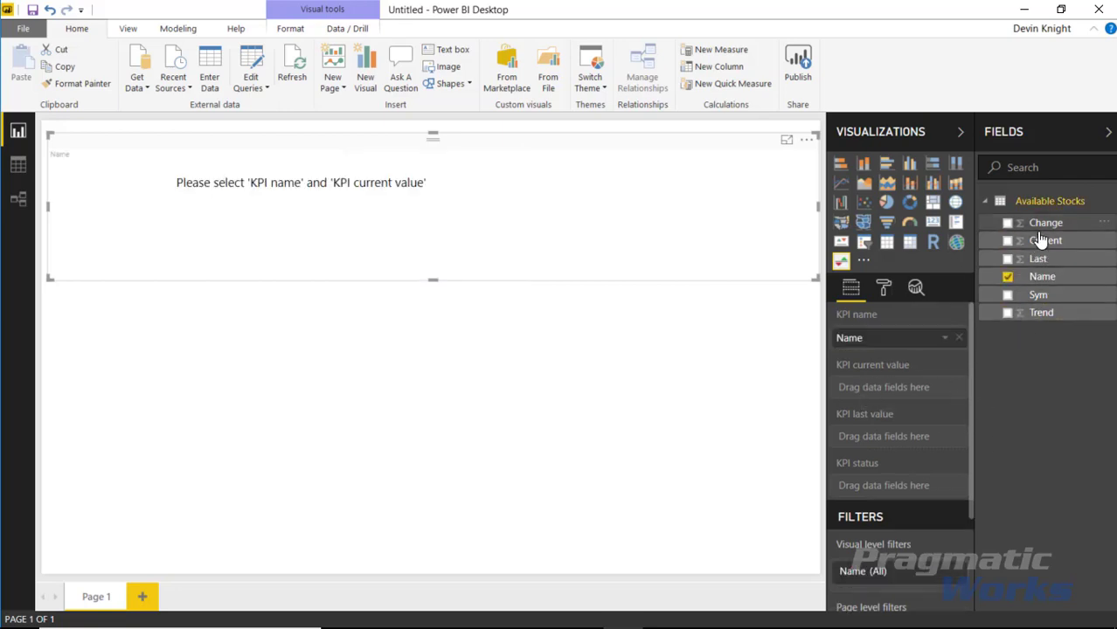
drag(1042, 243, 925, 388)
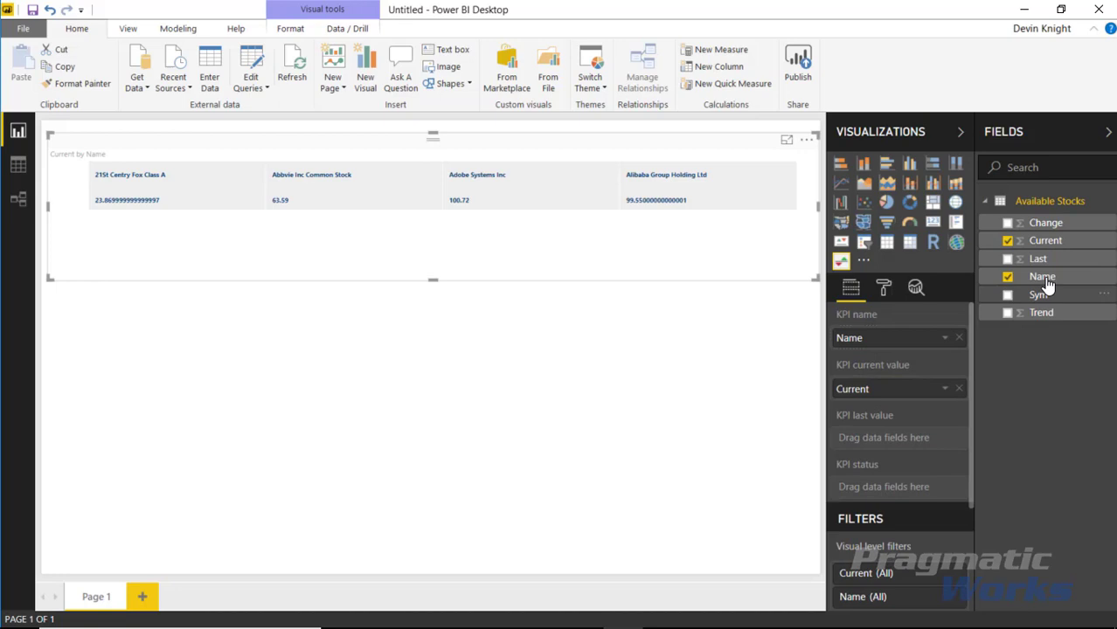
drag(1053, 262, 927, 440)
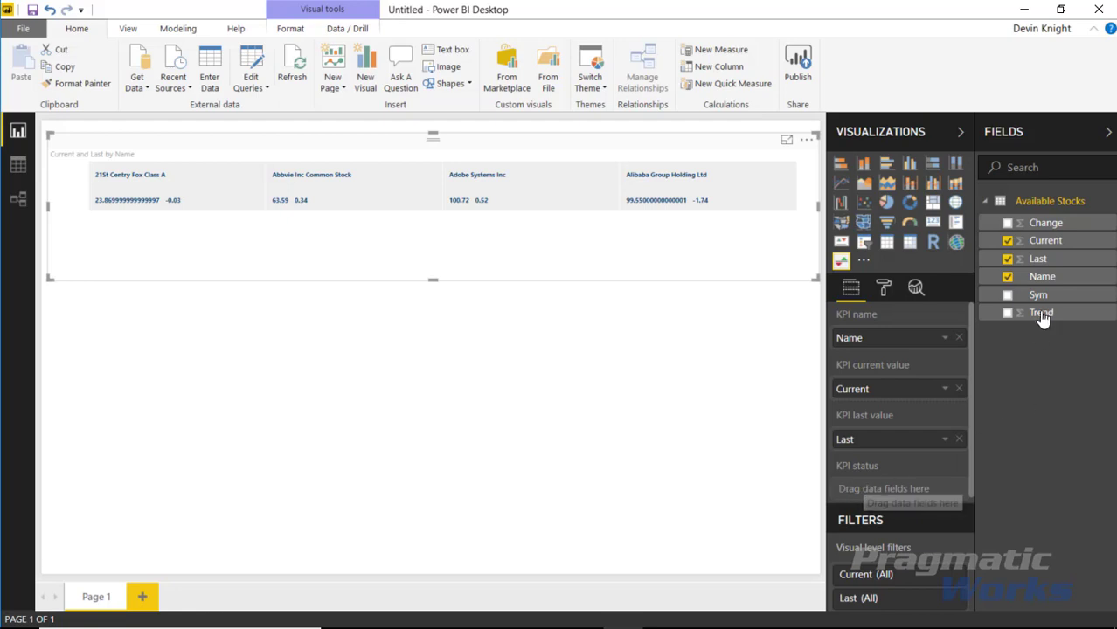
drag(1041, 313, 910, 496)
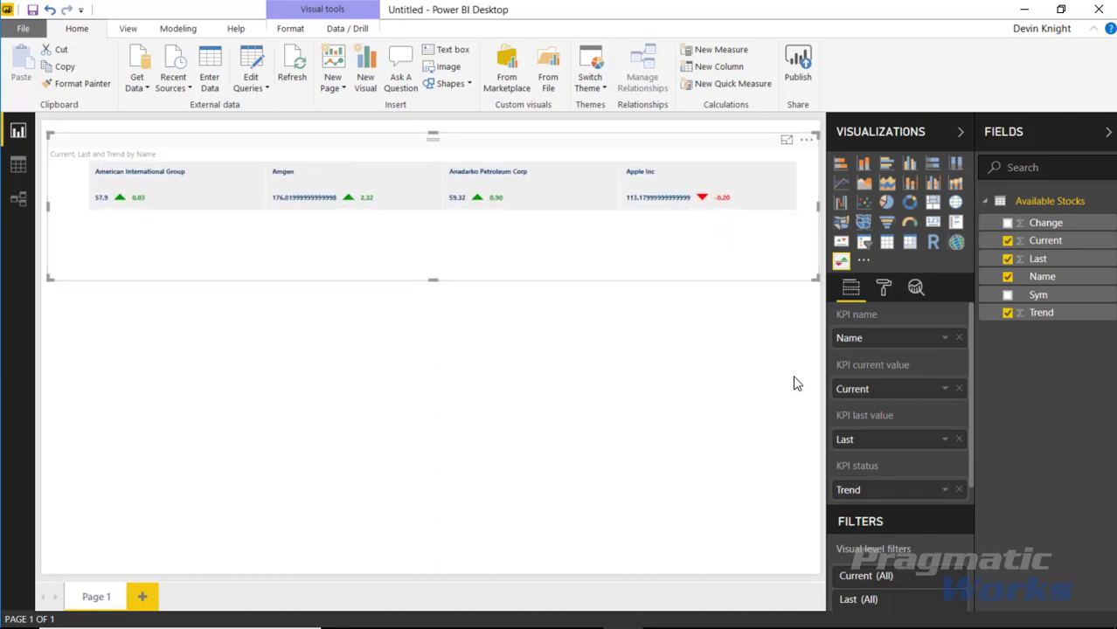
Step: Set the ticker's KPI count to 4 in the Configuration settings
click(885, 292)
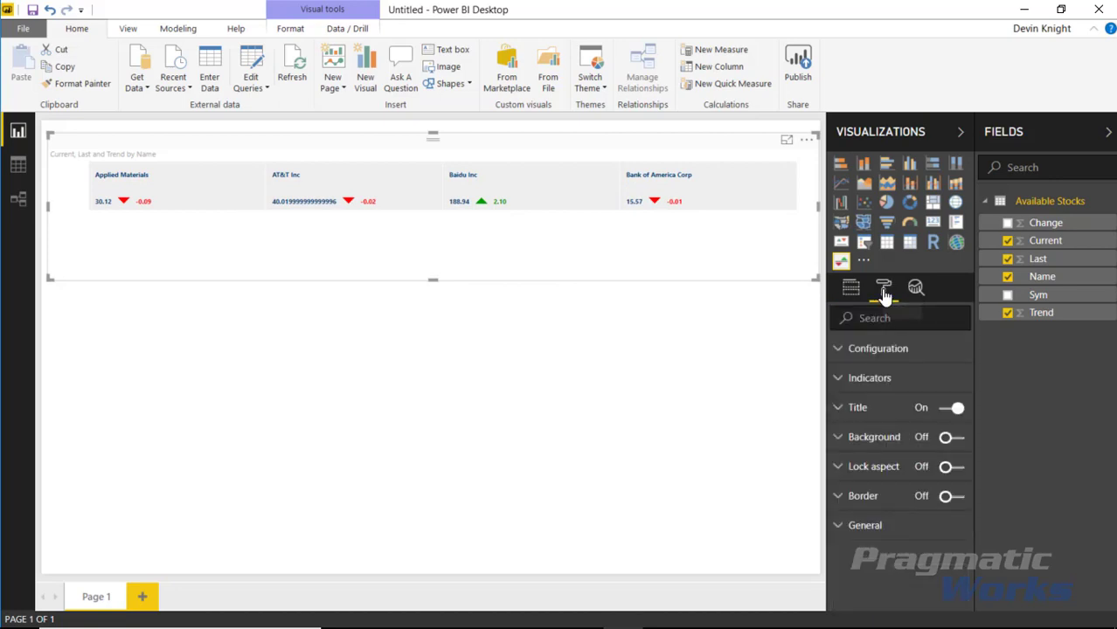
click(837, 349)
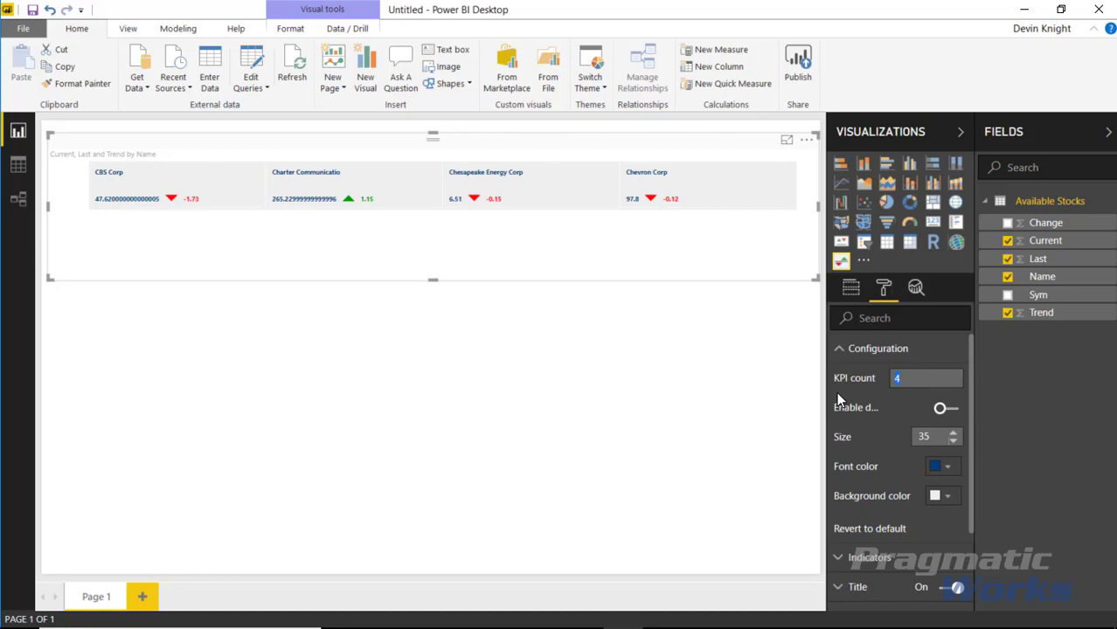
text(2)
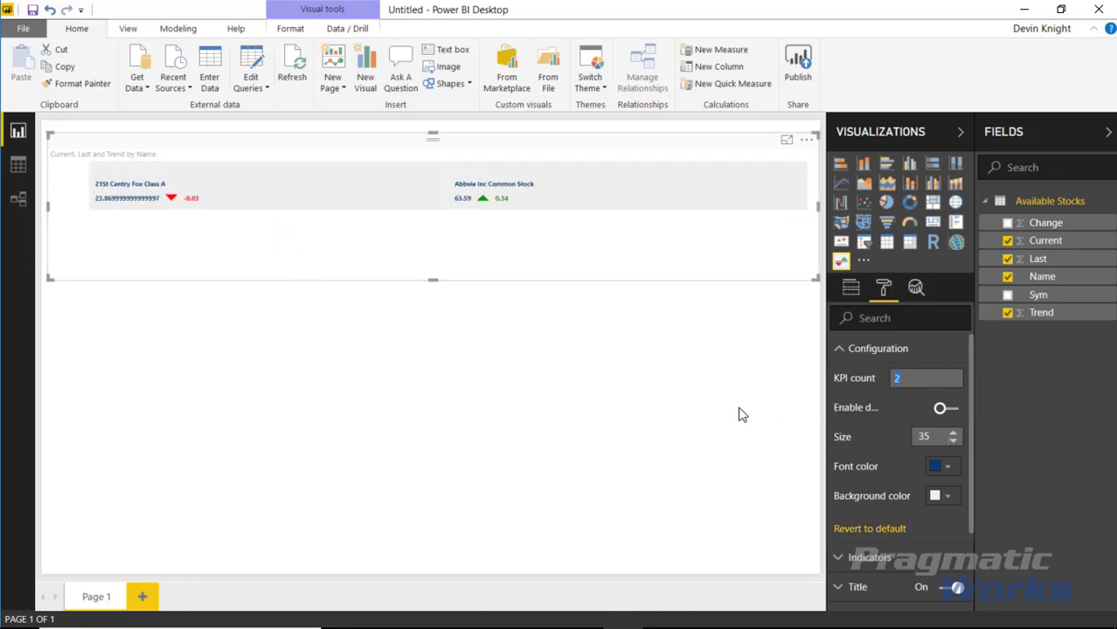
text(4)
key(Return)
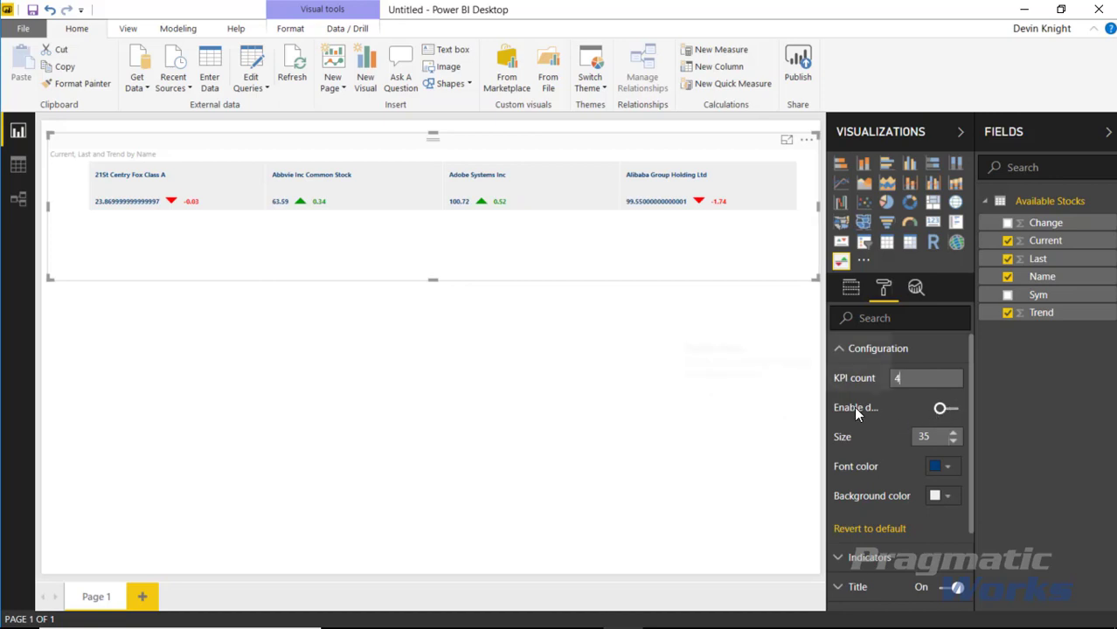
Step: Turn the delta display off and raise the ticker size to 40
click(929, 415)
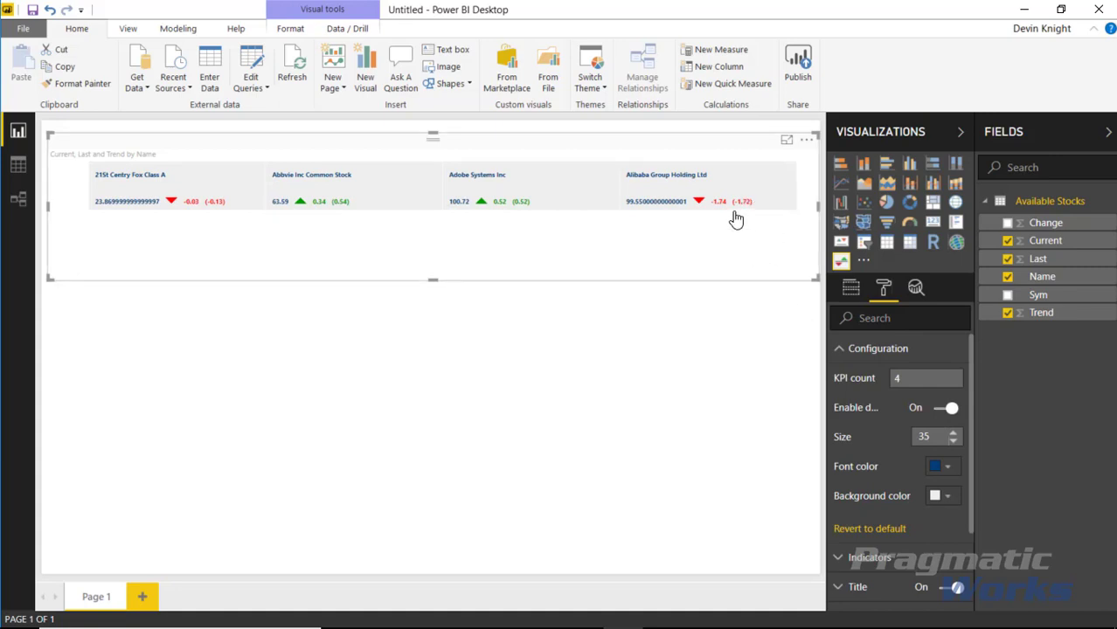
click(941, 418)
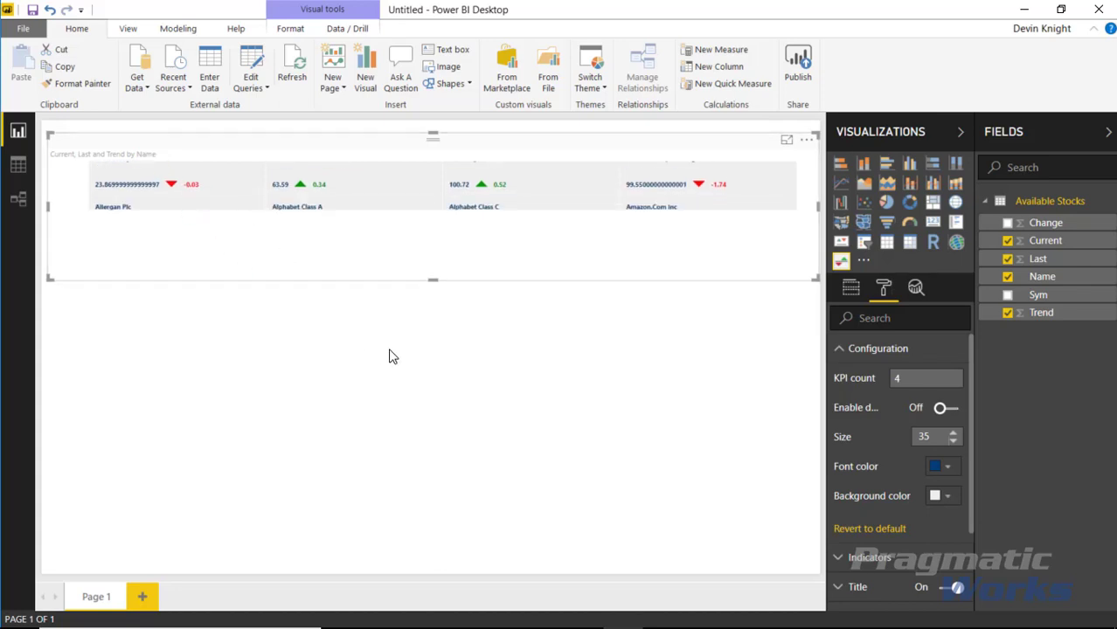
click(953, 433)
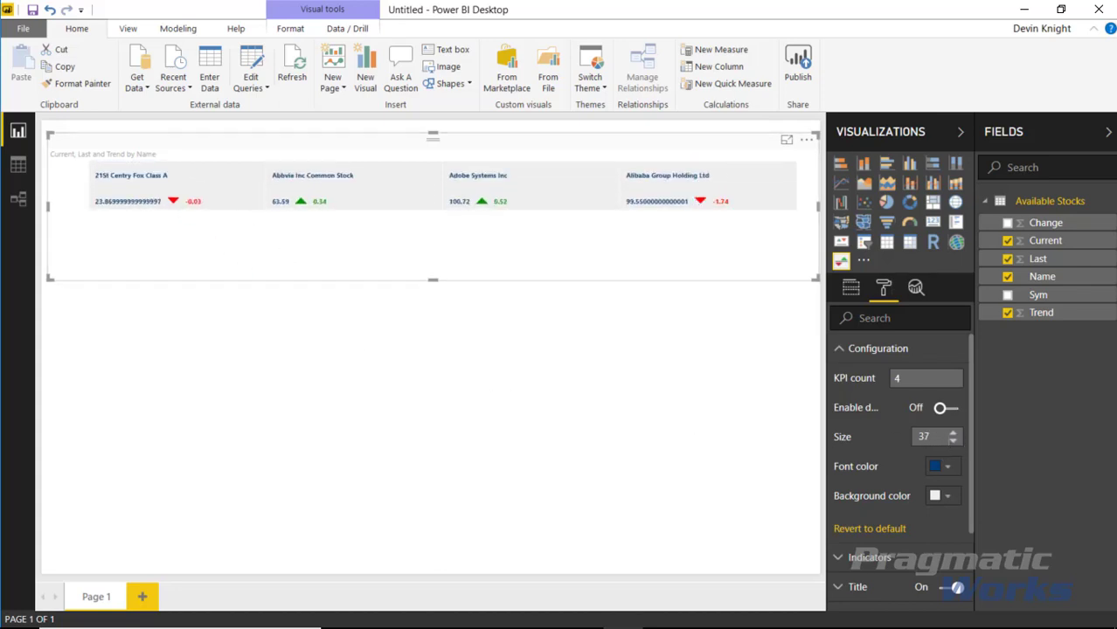
click(953, 433)
click(952, 433)
click(953, 433)
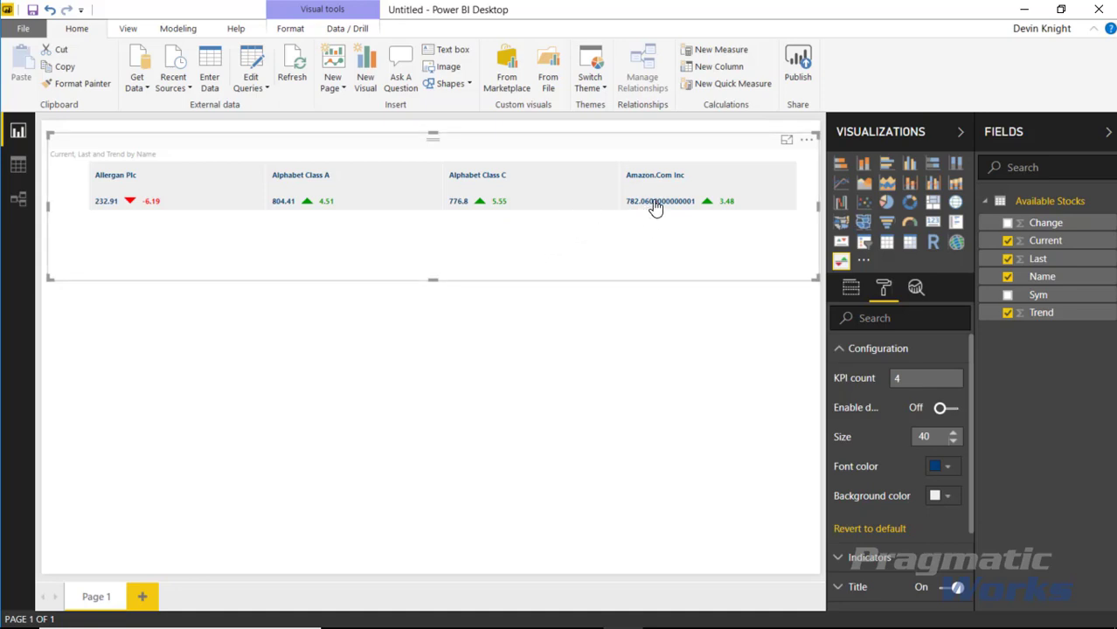
Step: Make the ticker font black and revert the tile background to its default grey
click(947, 466)
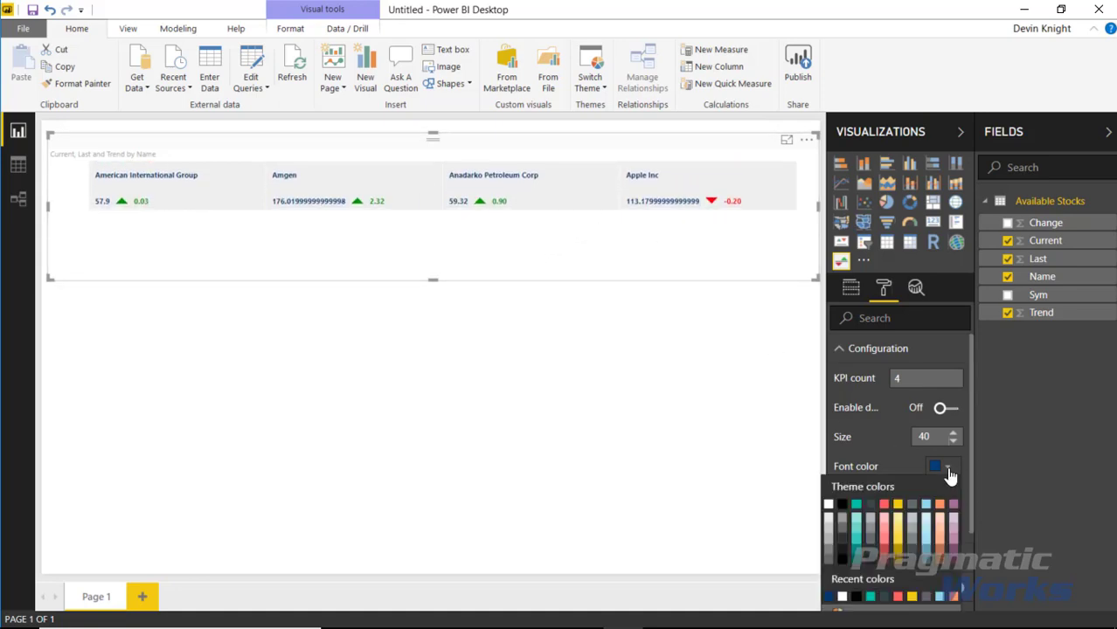
click(842, 504)
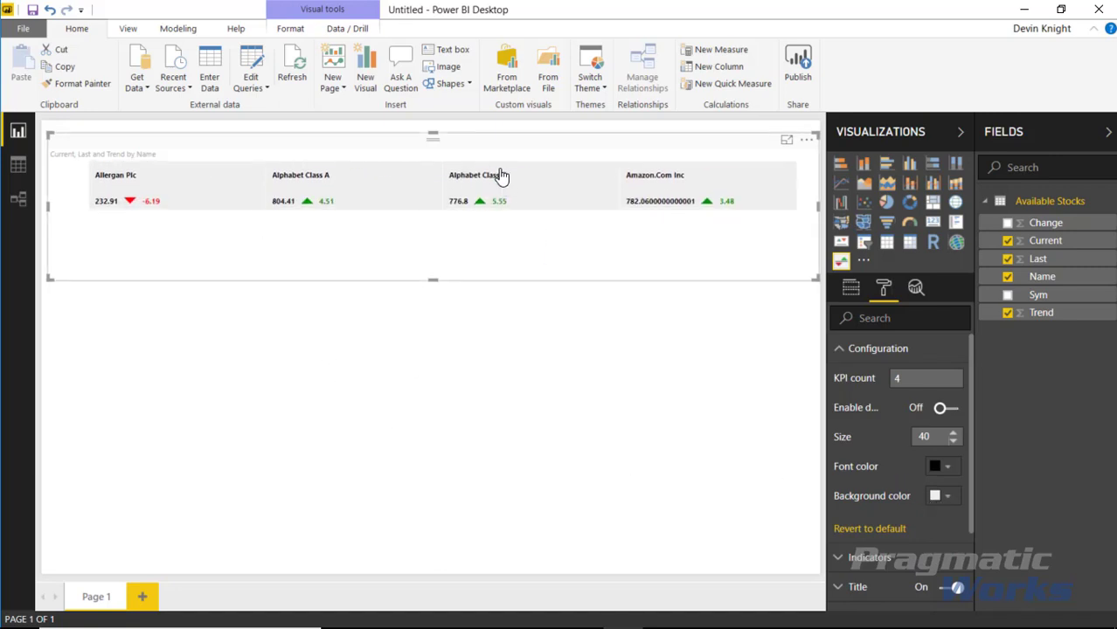
click(947, 496)
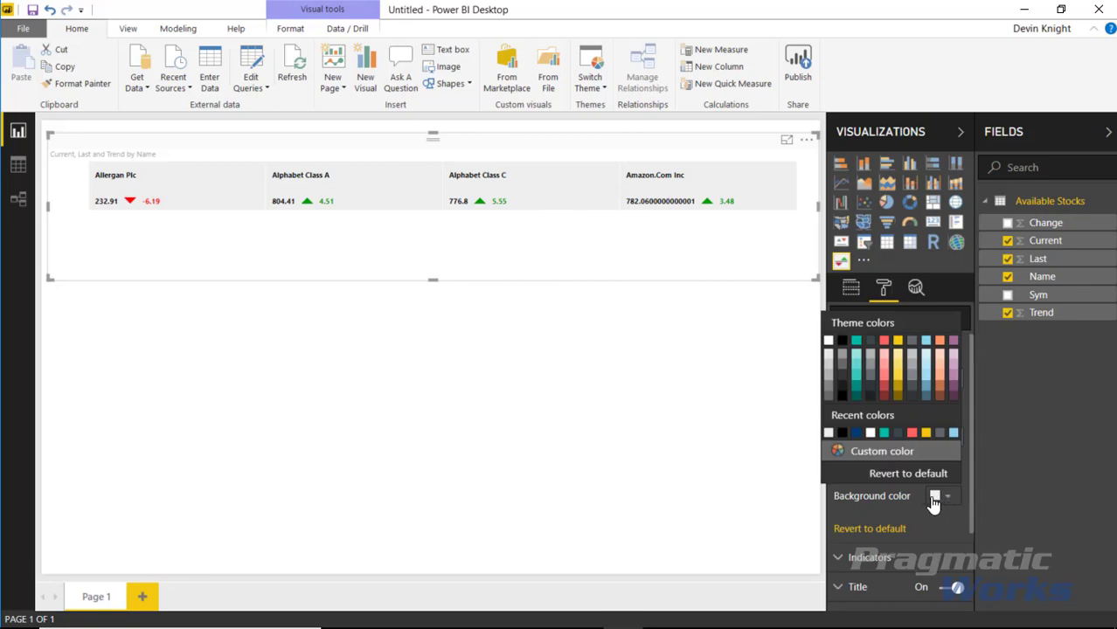
click(827, 343)
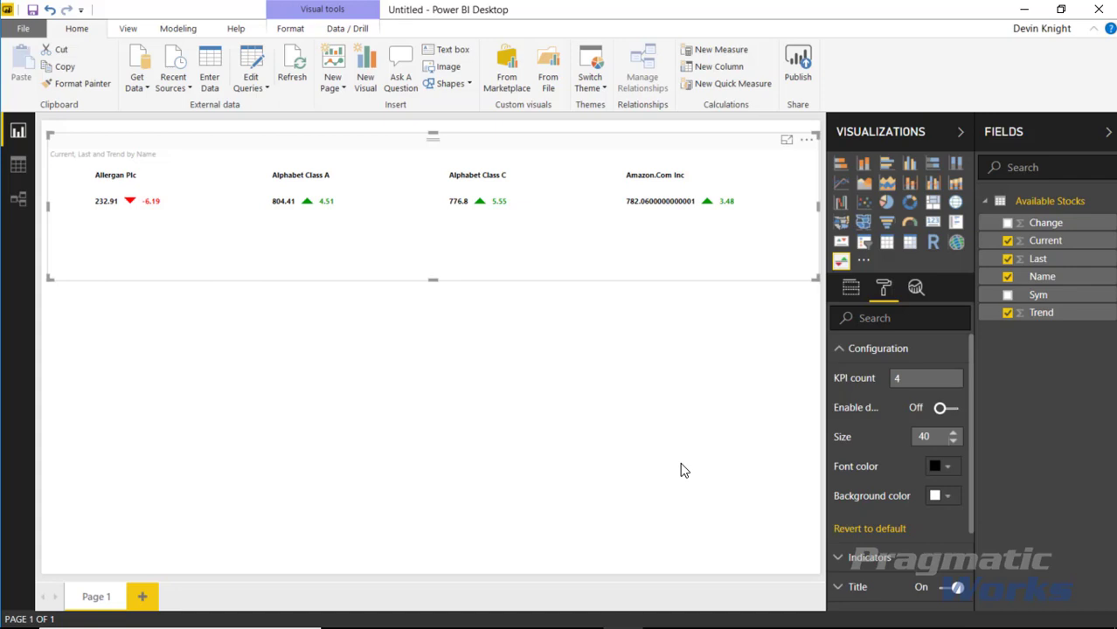
click(941, 496)
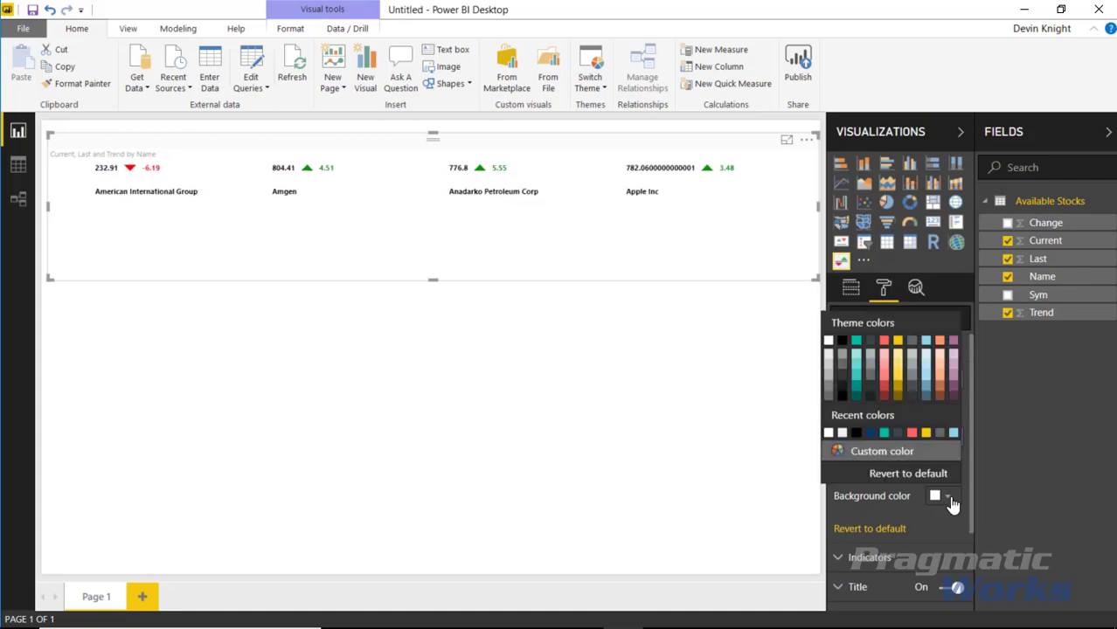
click(886, 473)
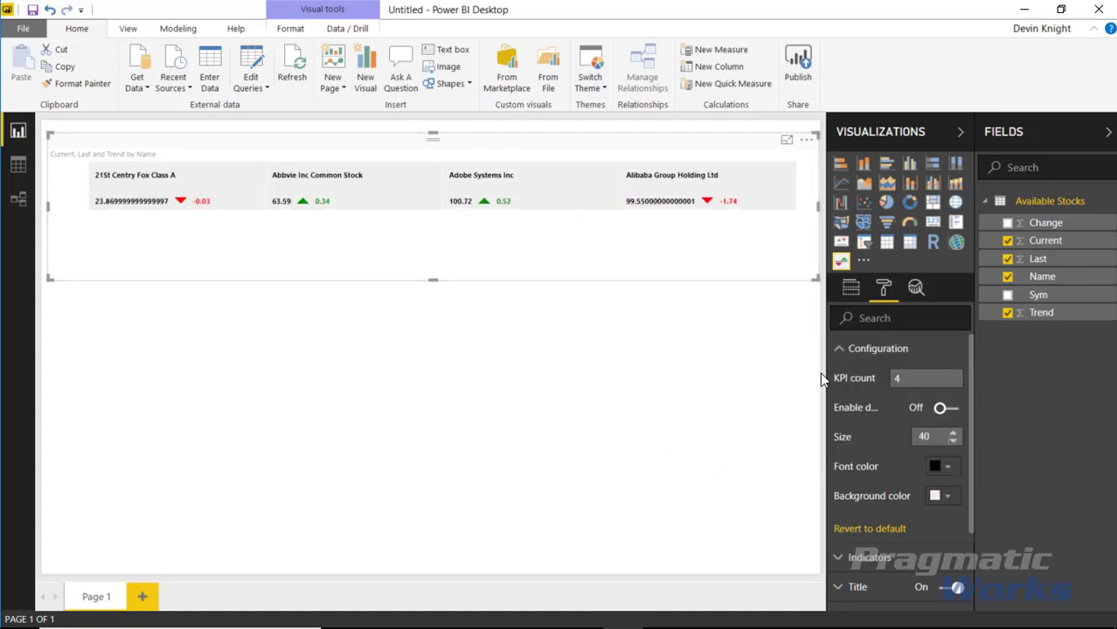
click(839, 353)
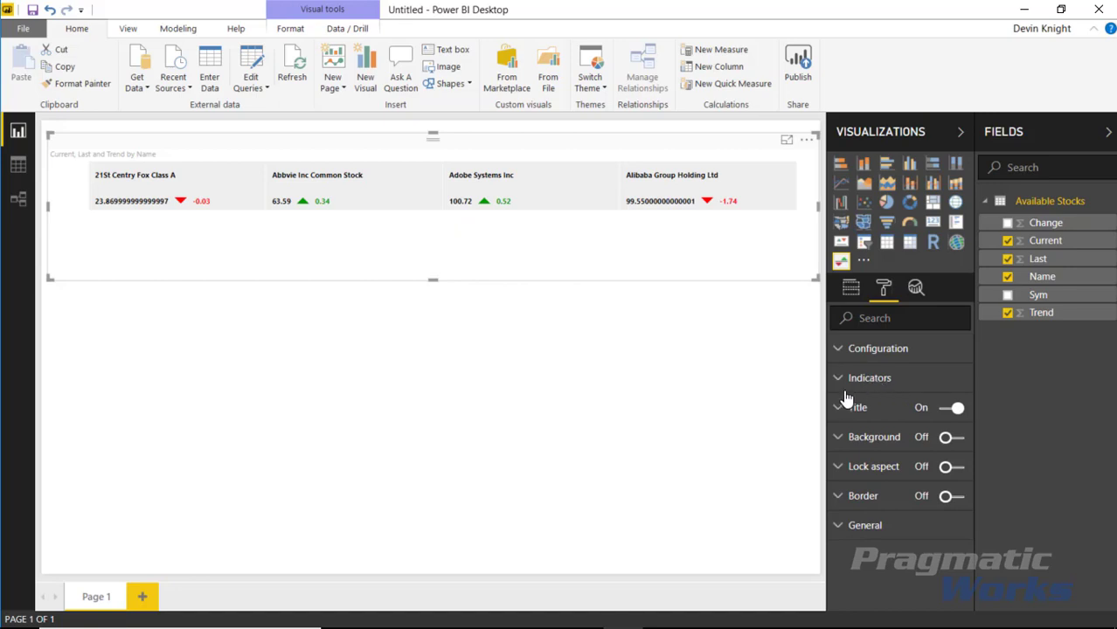
click(874, 379)
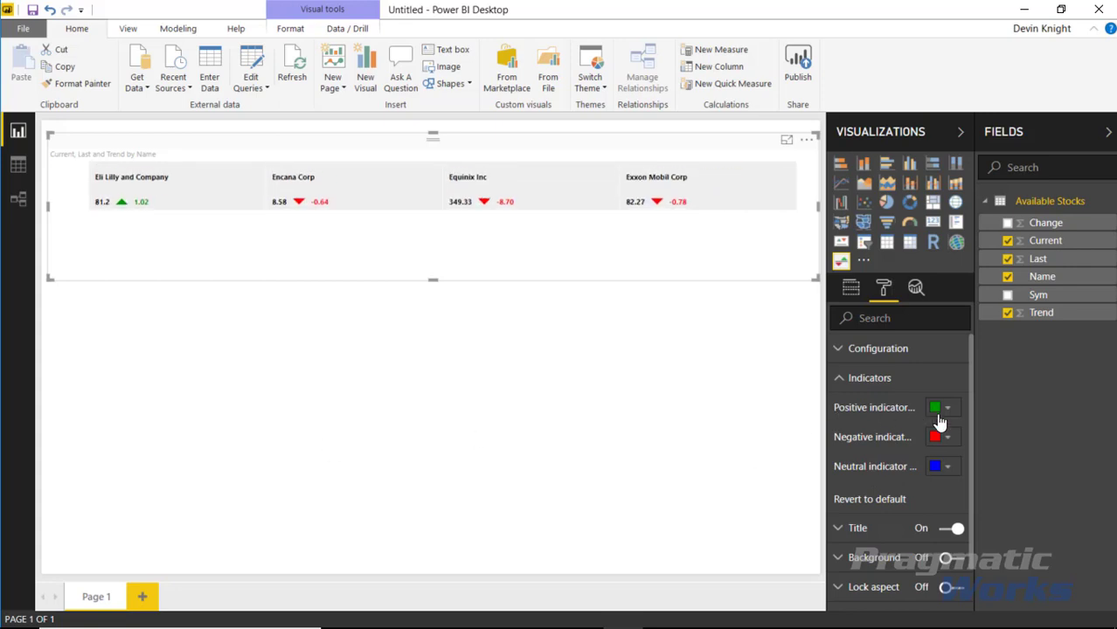
click(944, 417)
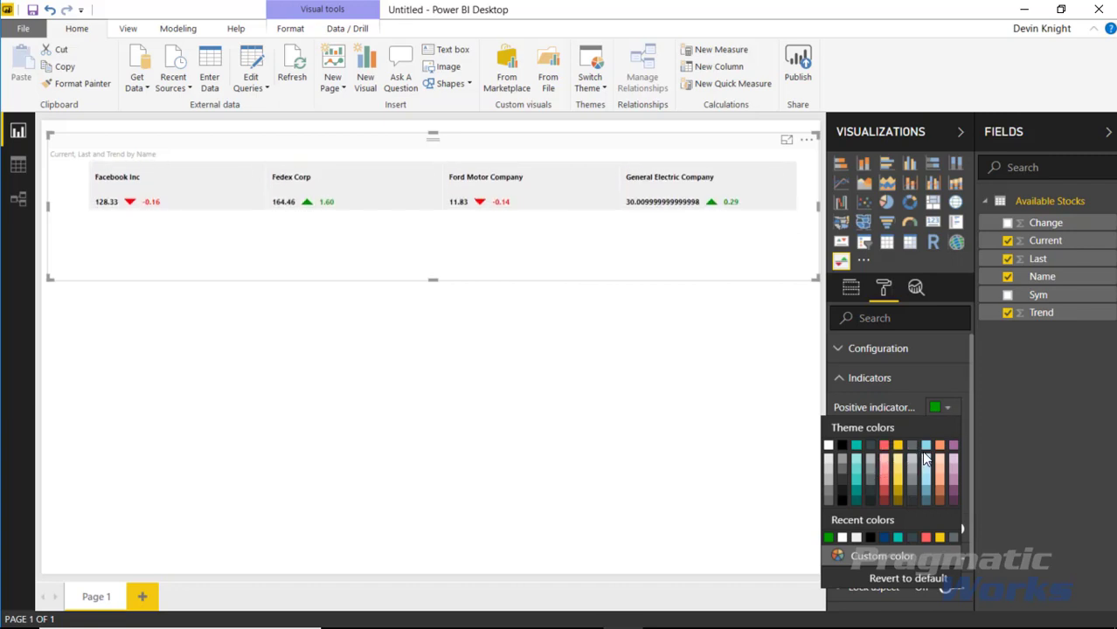
click(924, 454)
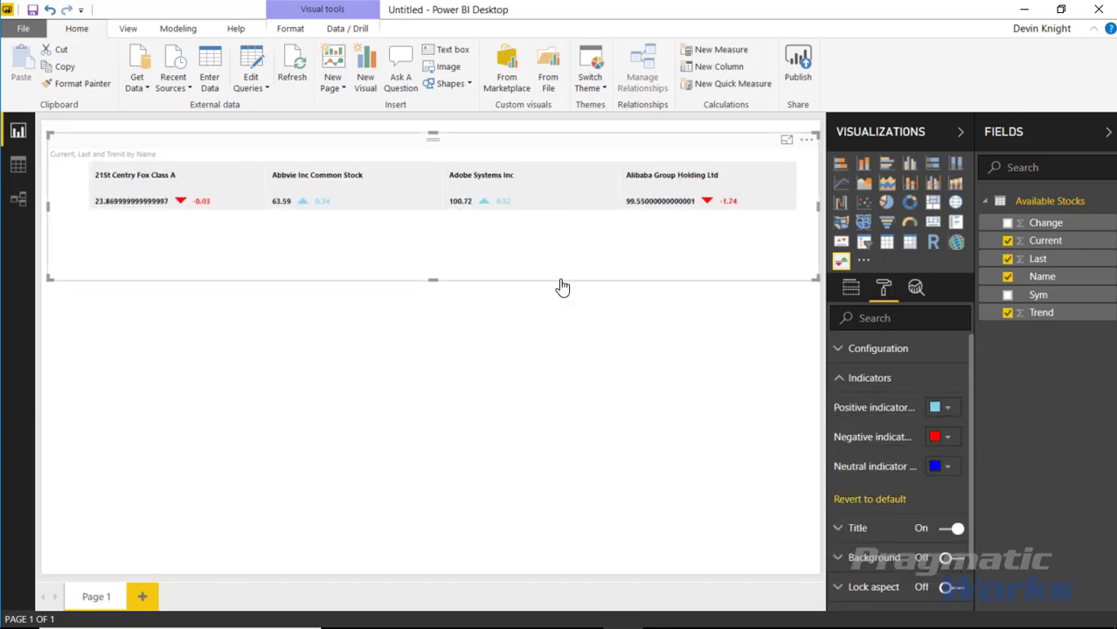
click(941, 419)
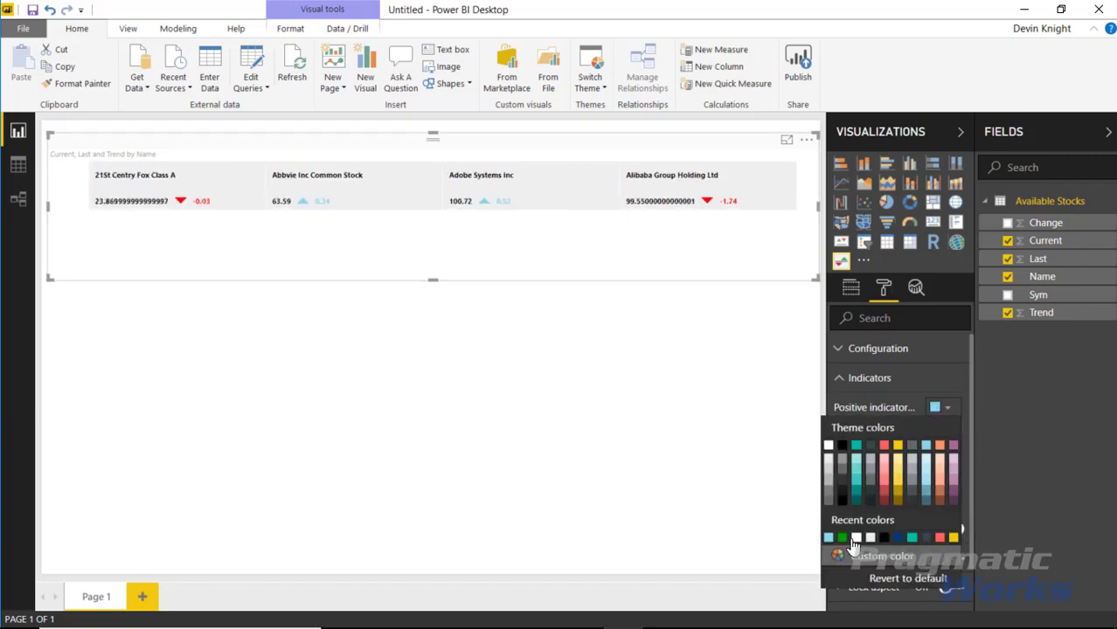
click(889, 586)
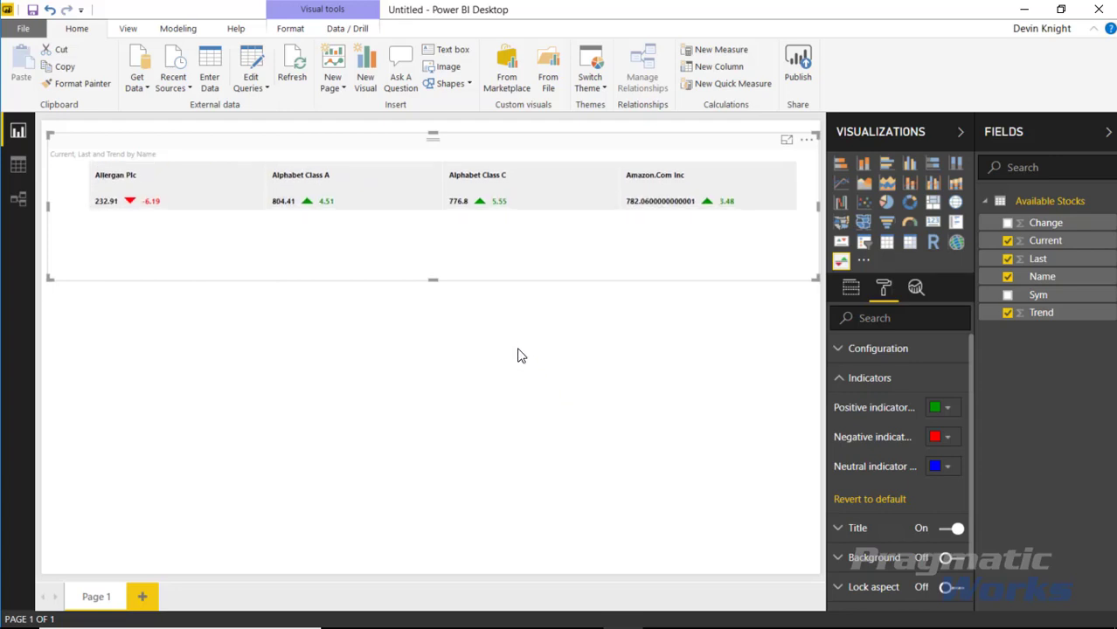
click(841, 377)
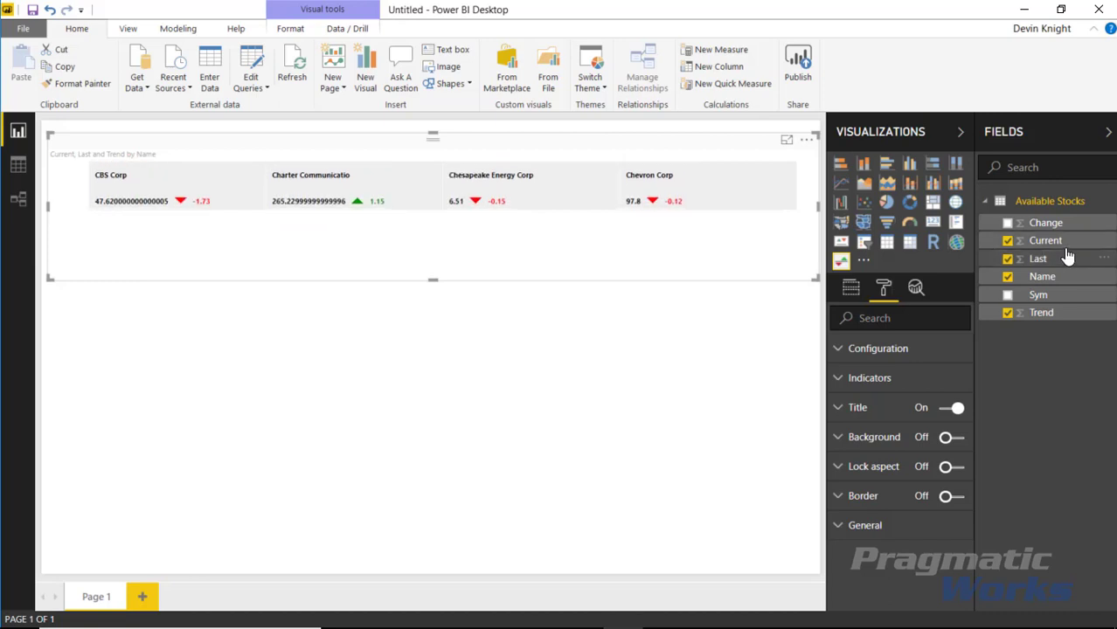
Step: Format the Current field as a decimal number from the Modeling ribbon
click(851, 288)
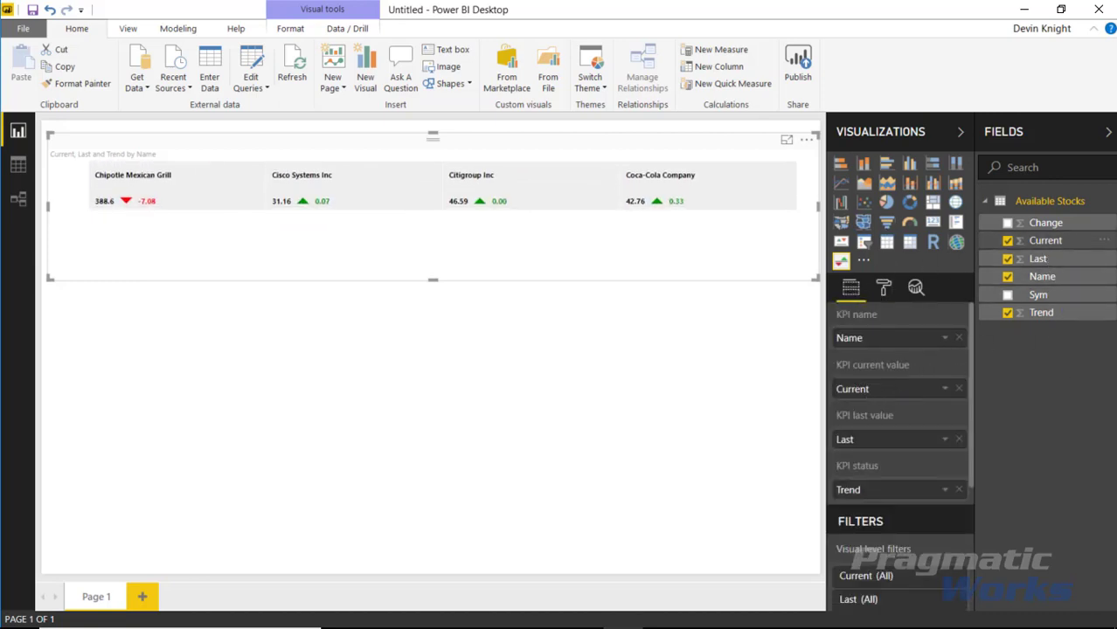
click(1054, 243)
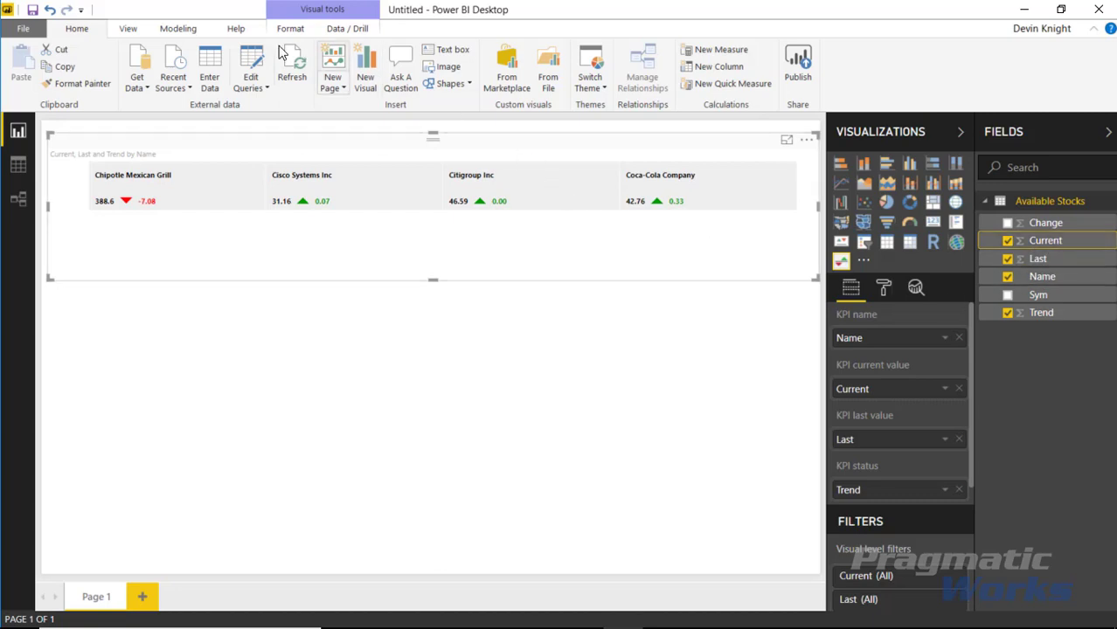
click(175, 29)
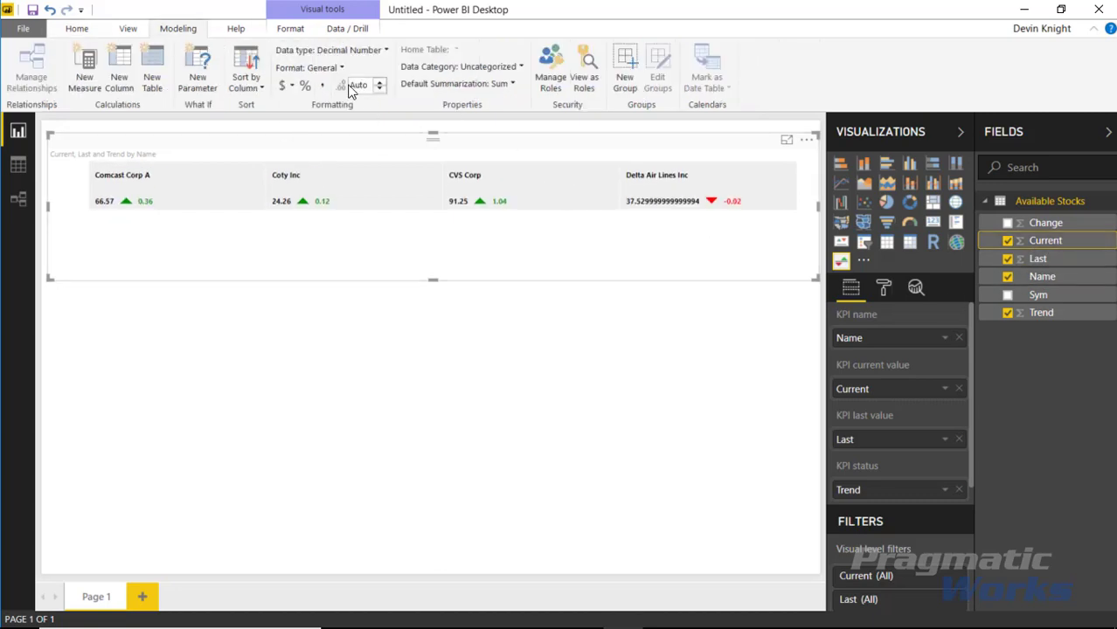
click(310, 67)
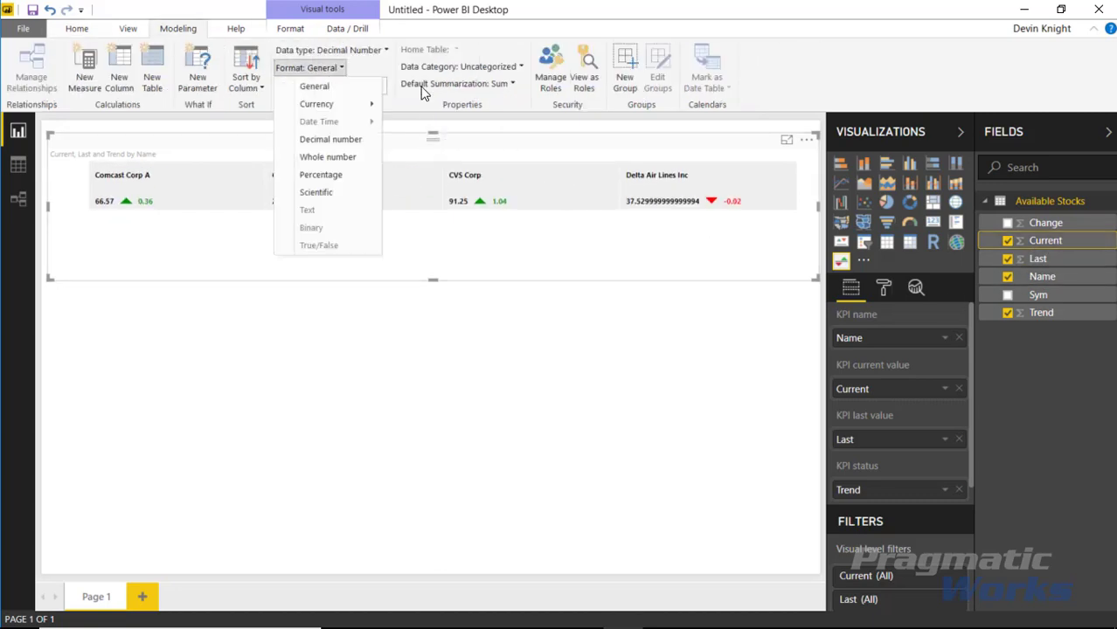
click(358, 138)
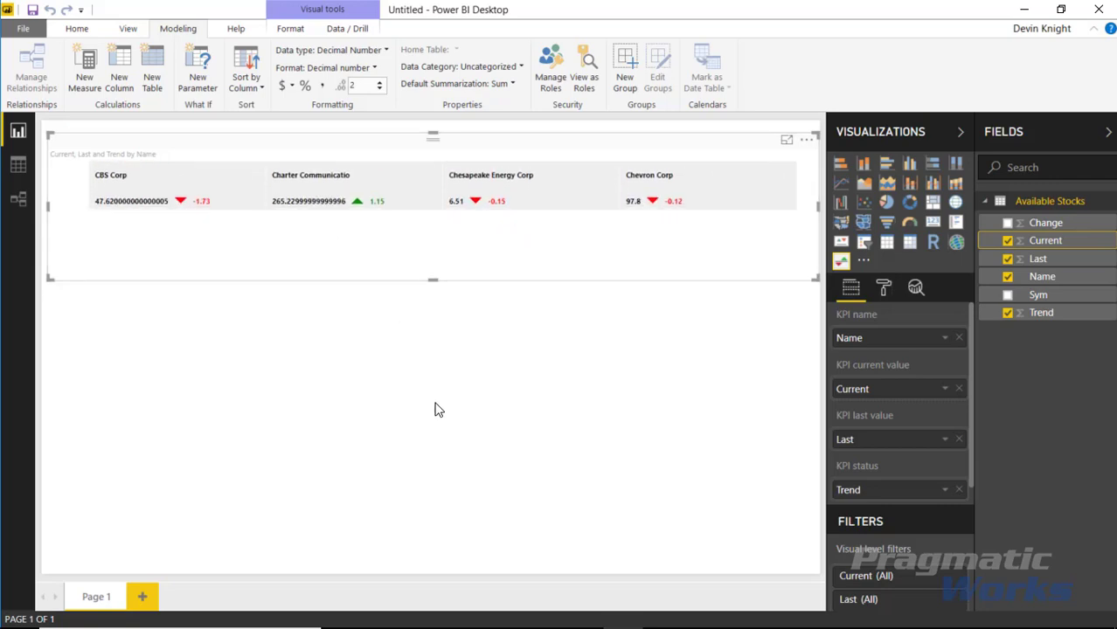
click(708, 454)
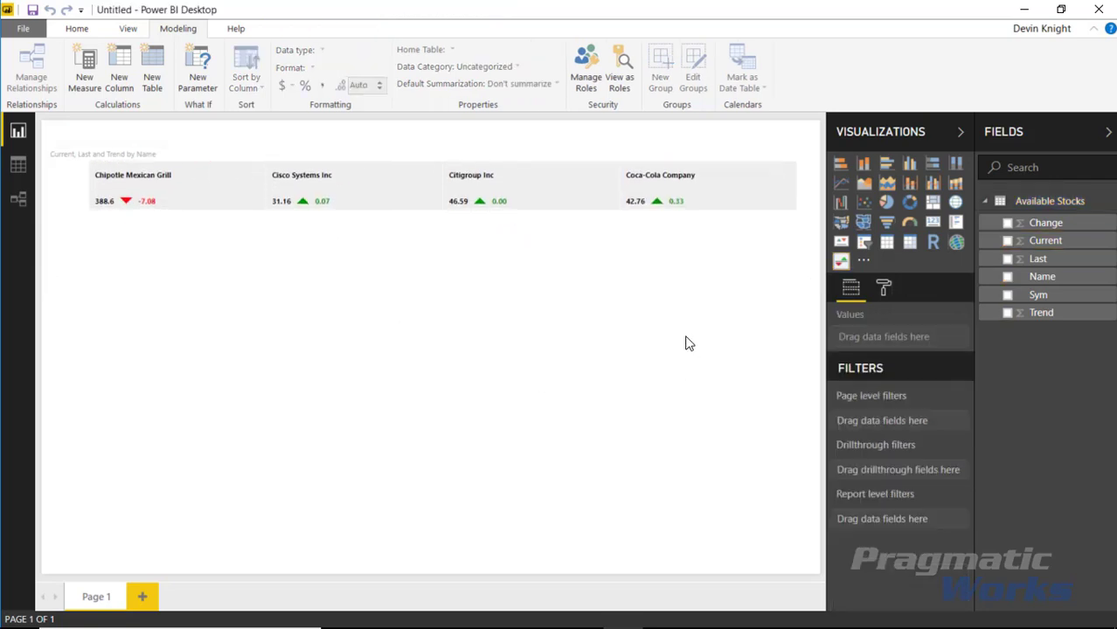